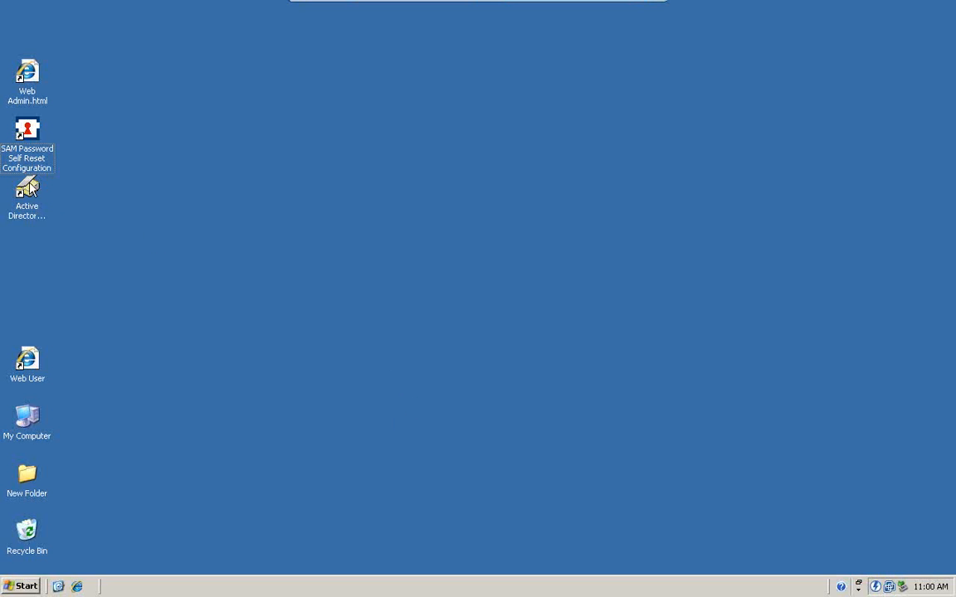
Open Active Directory Users and Computers and start a new user in the Users container with the person's first name and logon name
click(29, 187)
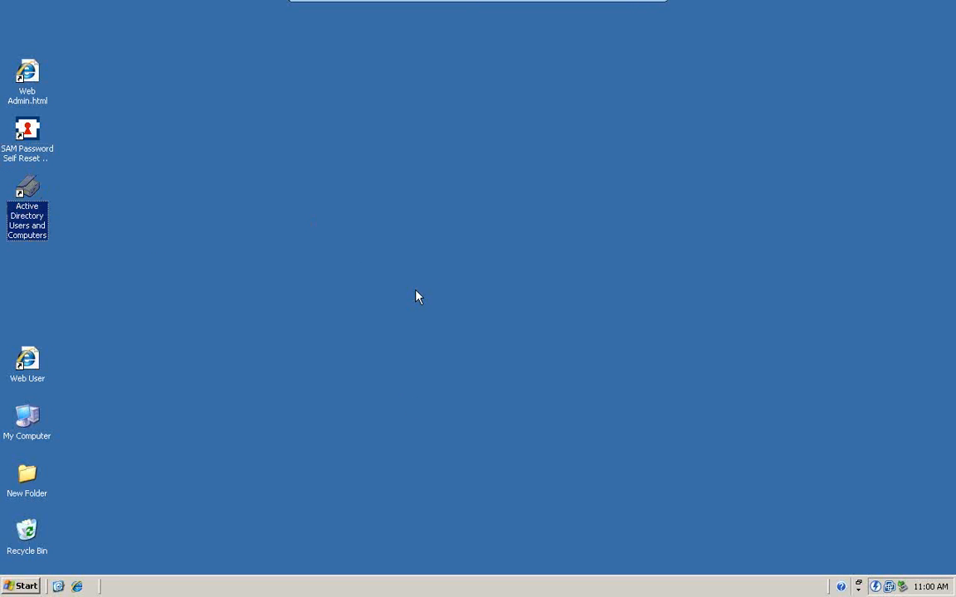
double_click(42, 191)
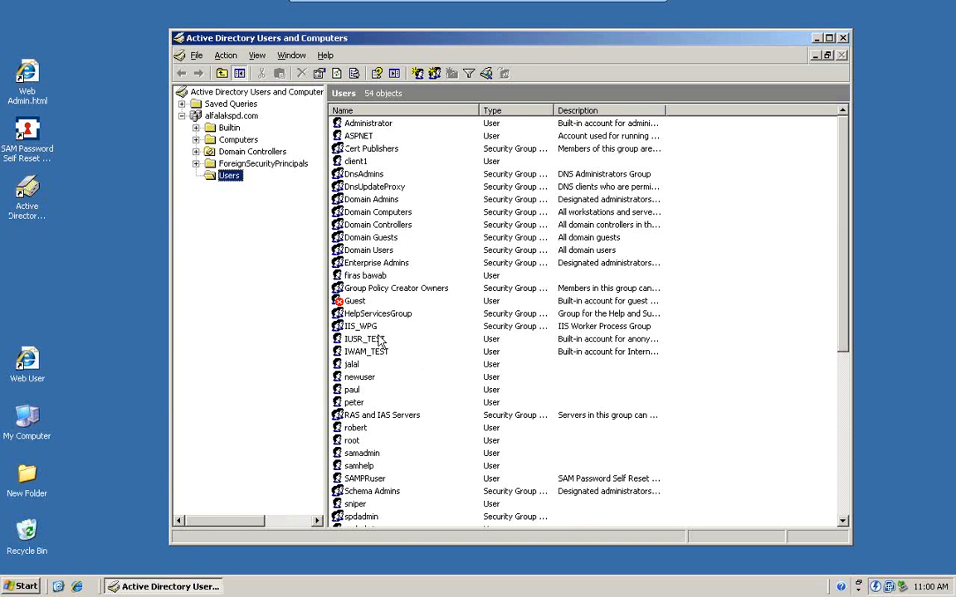
click(418, 73)
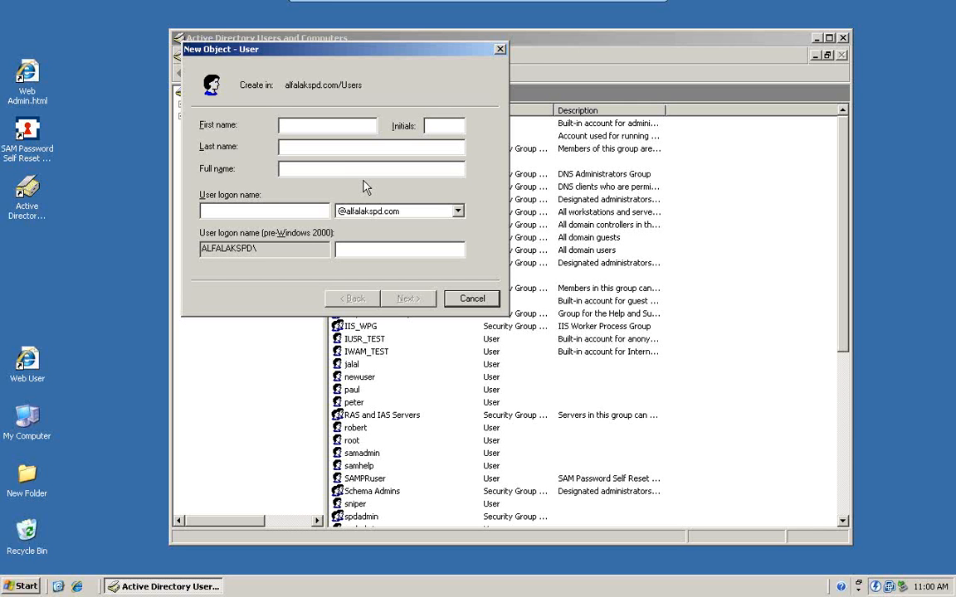
text(steve)
key(Tab)
key(Tab)
text(steve)
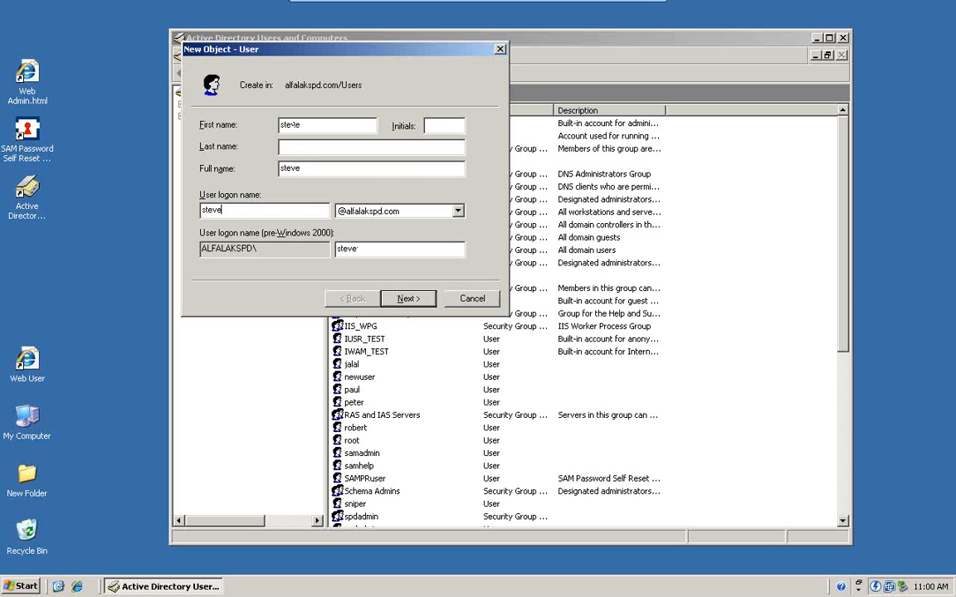
click(408, 298)
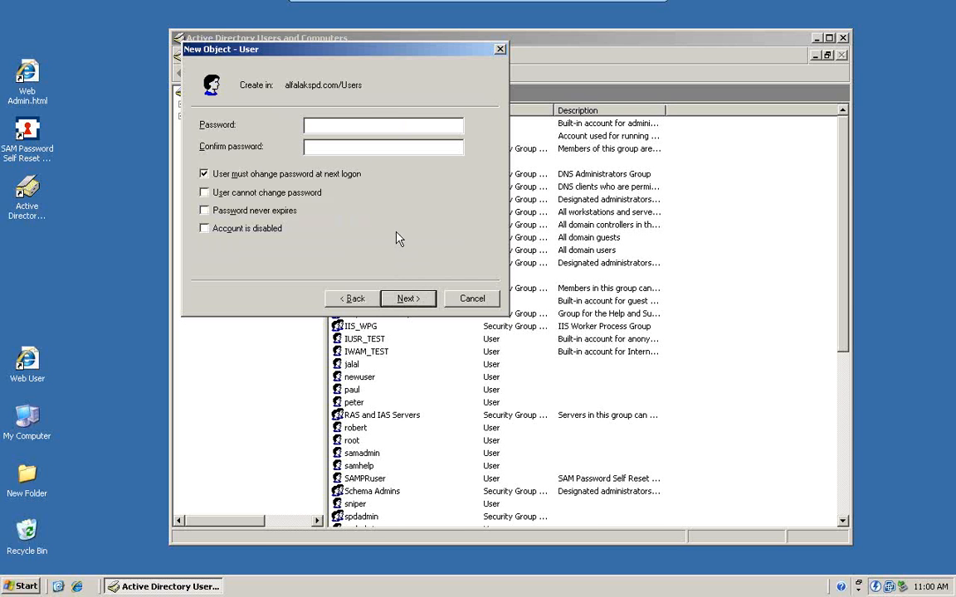
Enter and confirm the account password, turn off the forced password change at next logon, finish creating the user and close the console
text(**********)
click(204, 173)
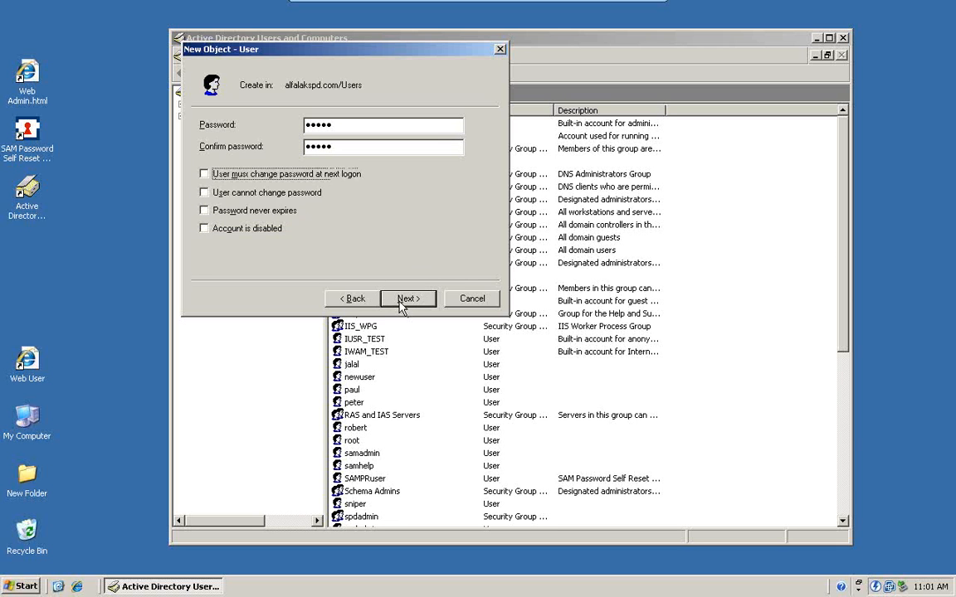
click(401, 304)
click(420, 299)
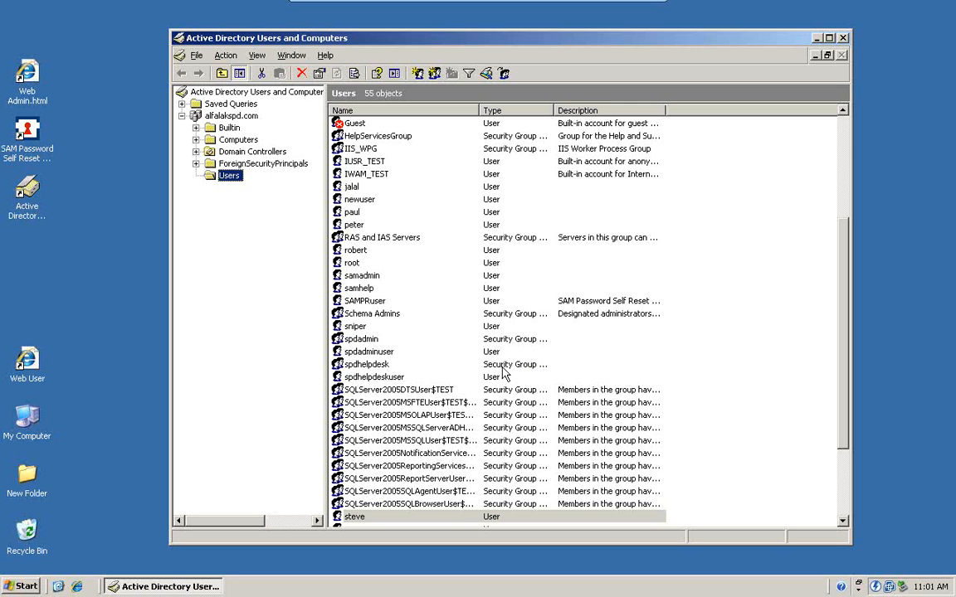
click(843, 37)
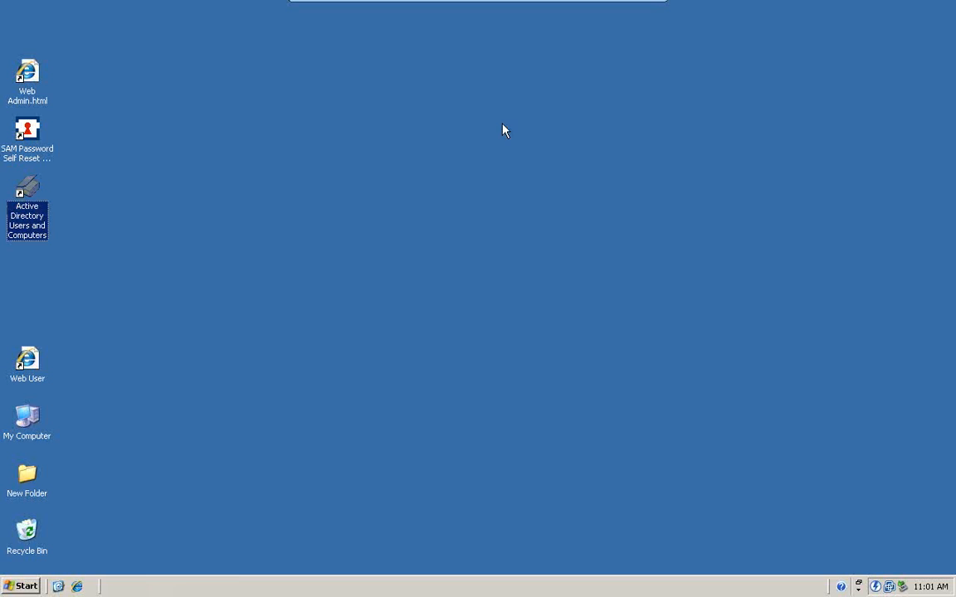
Open the Web Admin page and log in to Manage User Accounts as samadmin with the account password
double_click(29, 73)
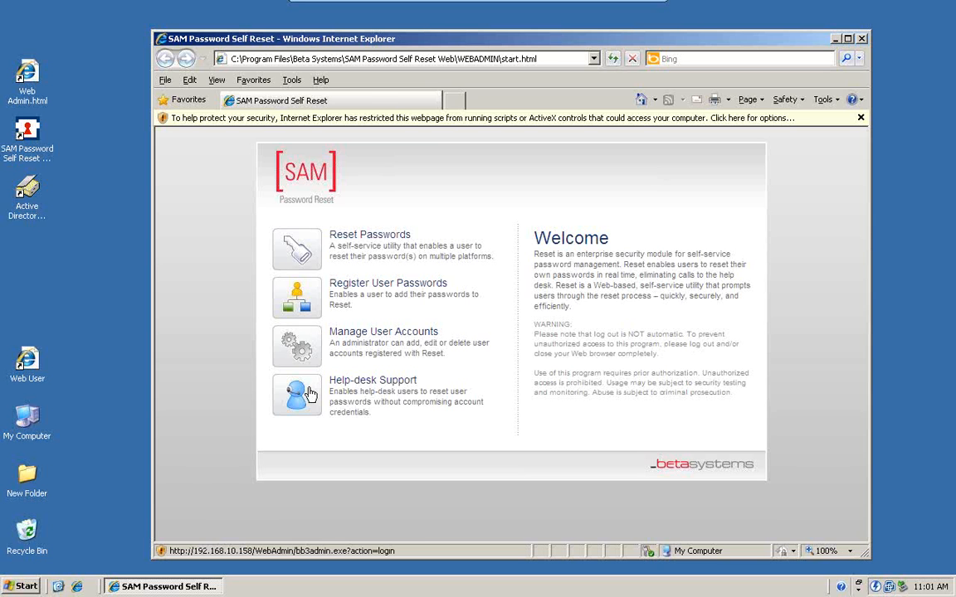
click(302, 346)
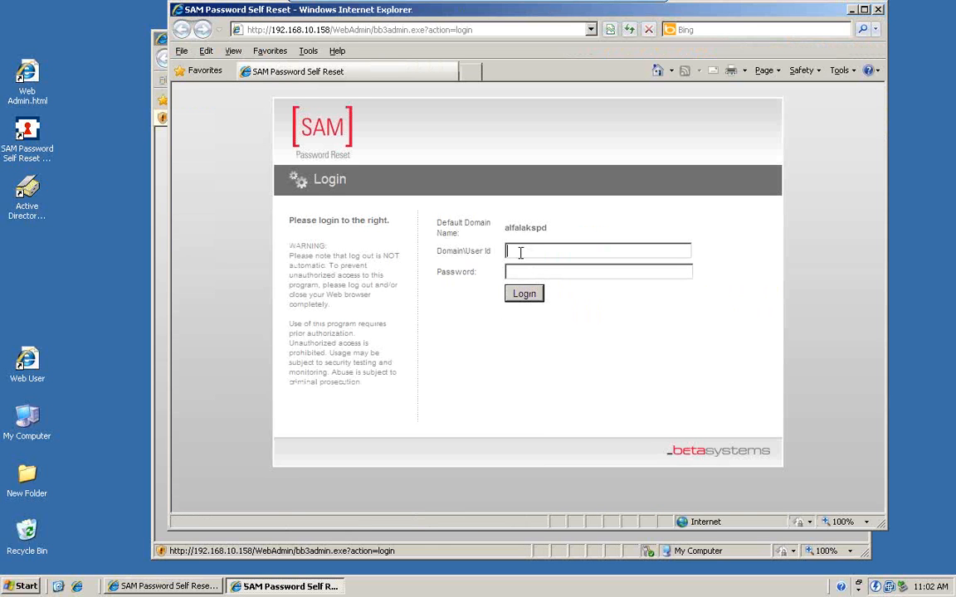
text(samadmin)
key(Tab)
text(********)
click(531, 295)
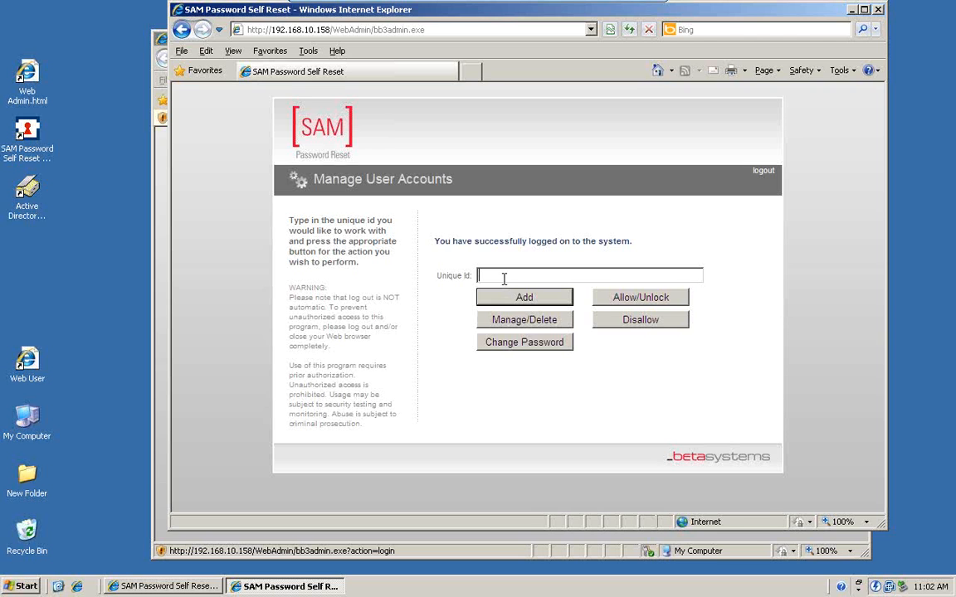
Start adding a Password Reset account, using the new user's logon name as its unique ID
text(steve)
click(525, 298)
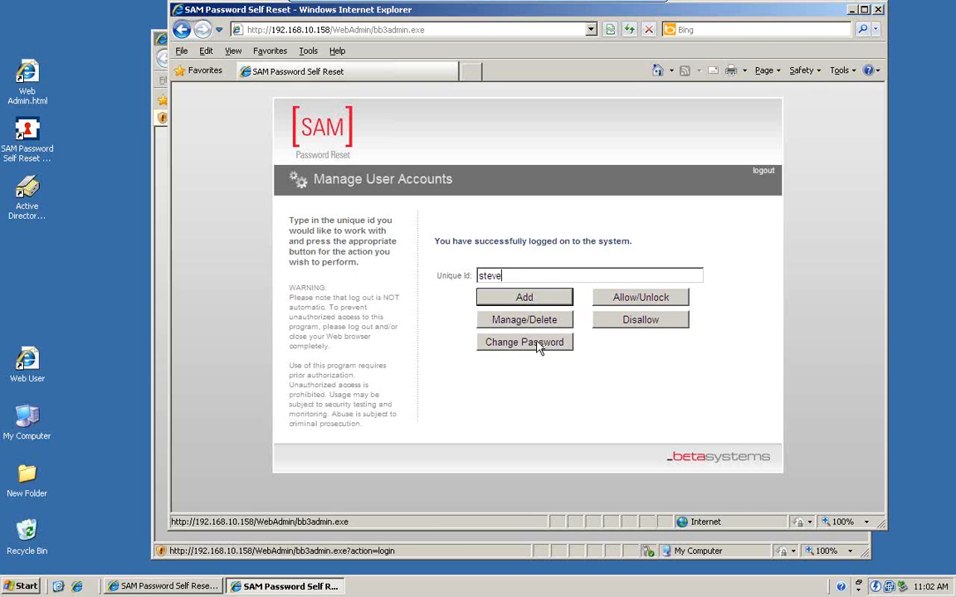
click(520, 298)
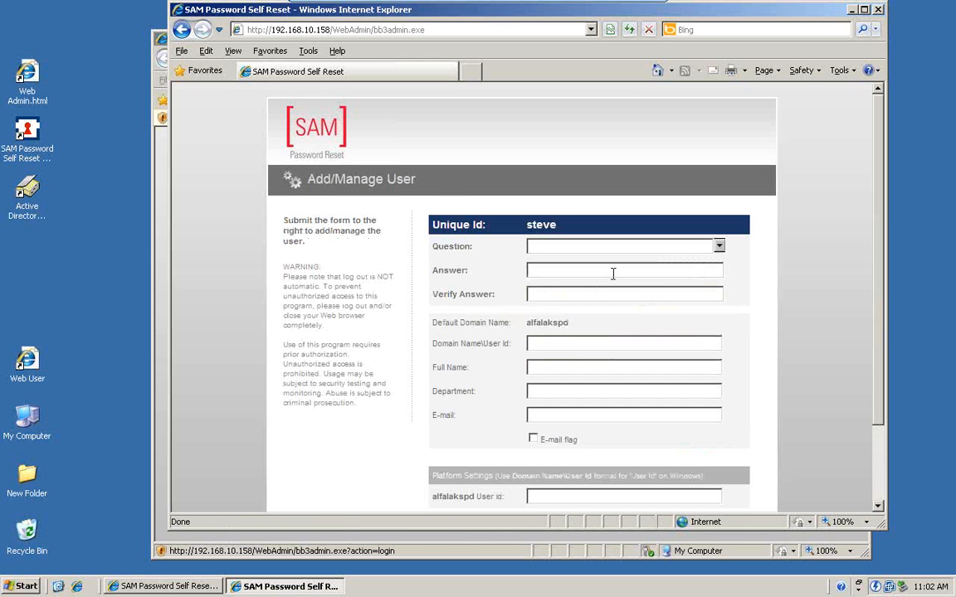
Choose "What is the name of your best friend?" as the security question, then enter and verify the secret answer
click(719, 249)
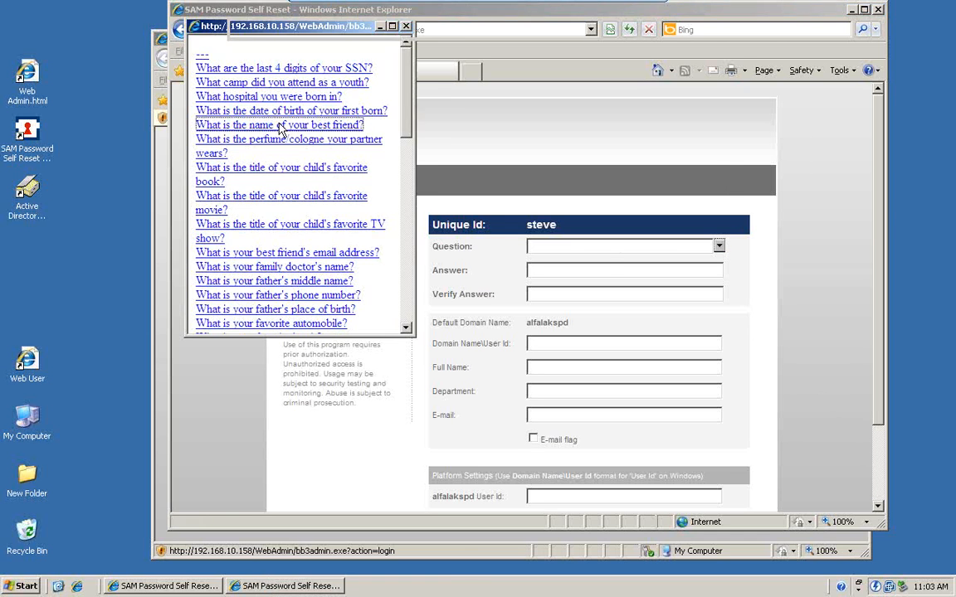
click(281, 125)
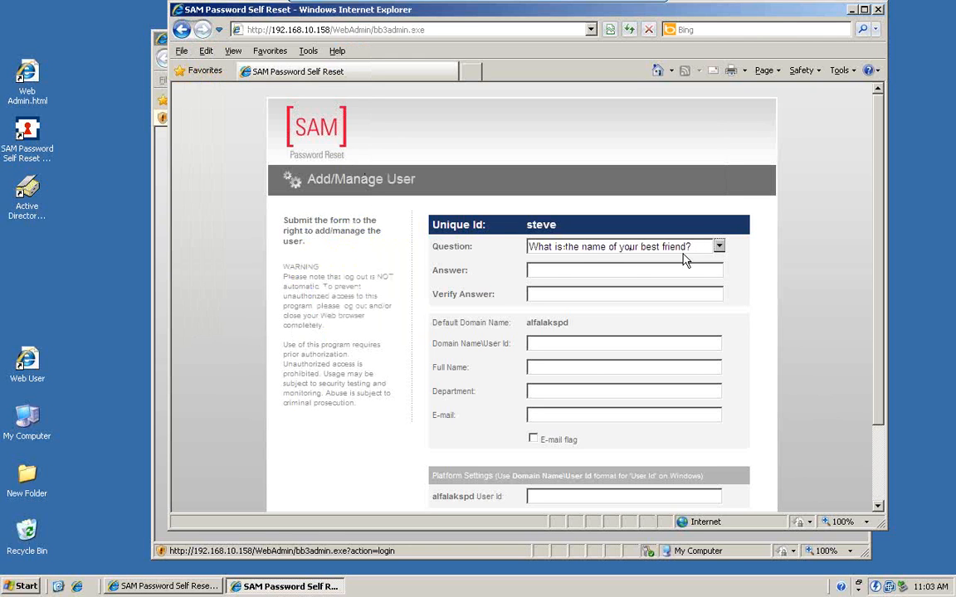
click(541, 270)
text(•••)
click(572, 294)
text(•••)
Fill in the new account's domain user ID and the user's full name
text(svteve)
key(BackSpace)
key(BackSpace)
key(BackSpace)
key(BackSpace)
key(BackSpace)
text(teve)
click(587, 370)
text(steve)
Set the department to "it", fill in the user's e-mail address and enable the e-mail flag
click(568, 394)
text(it)
click(559, 415)
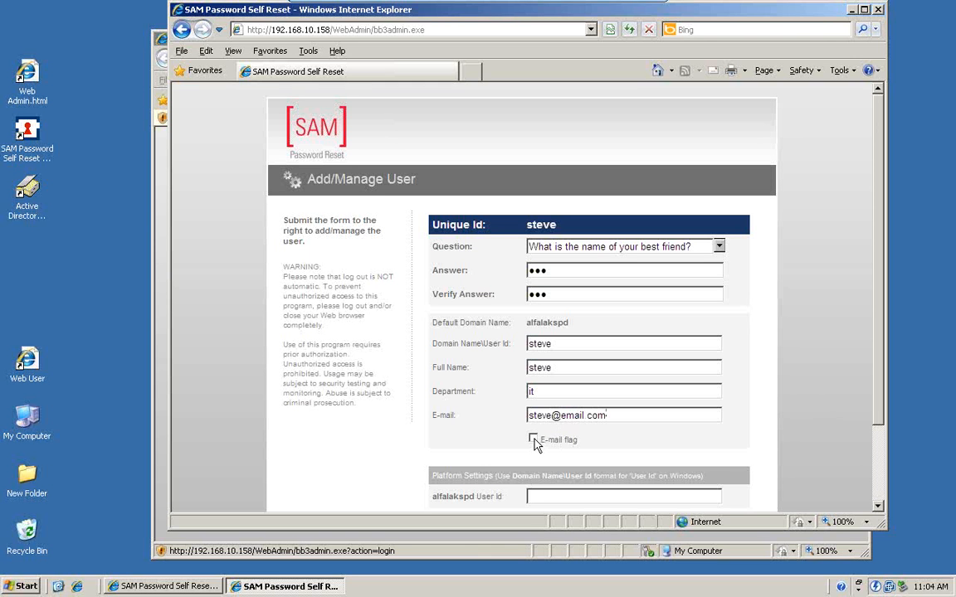
click(534, 440)
Enter the user's logon name as the alfalakspd platform user ID, add the user and close the account management window
drag(881, 336, 872, 435)
click(545, 400)
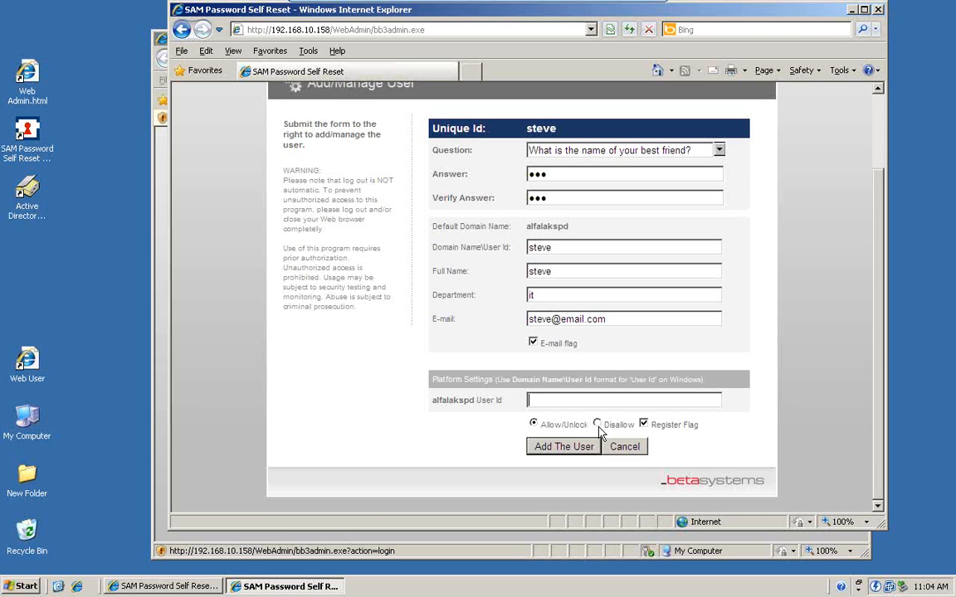
text(steve)
click(568, 455)
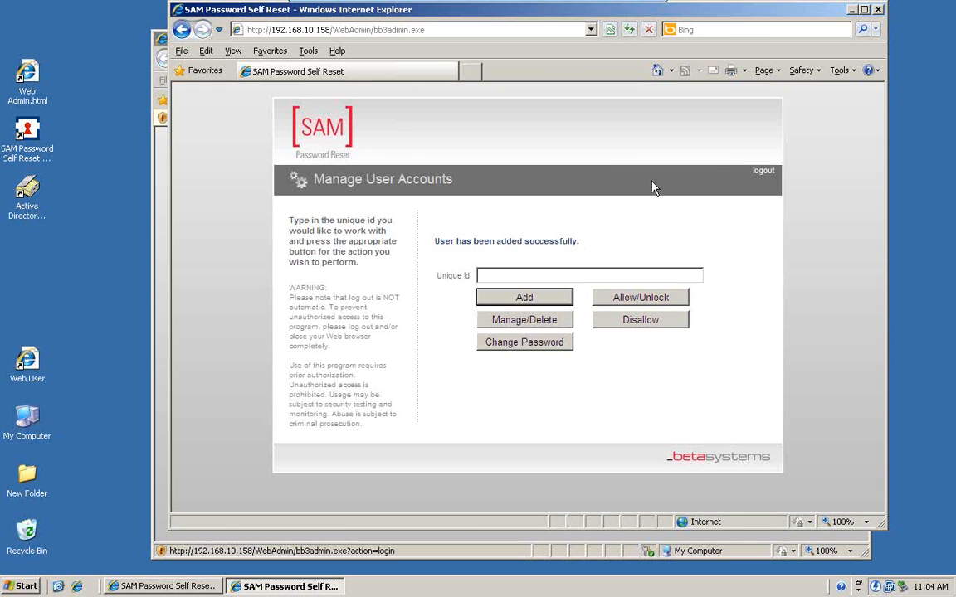
click(878, 10)
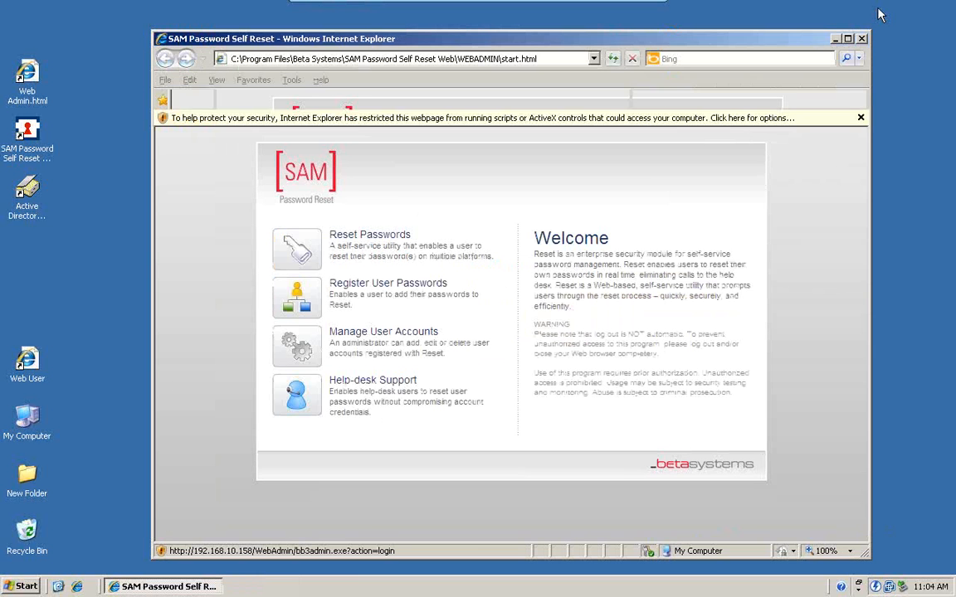
Open Help-desk Support and log in as samhelp with the account password
click(308, 392)
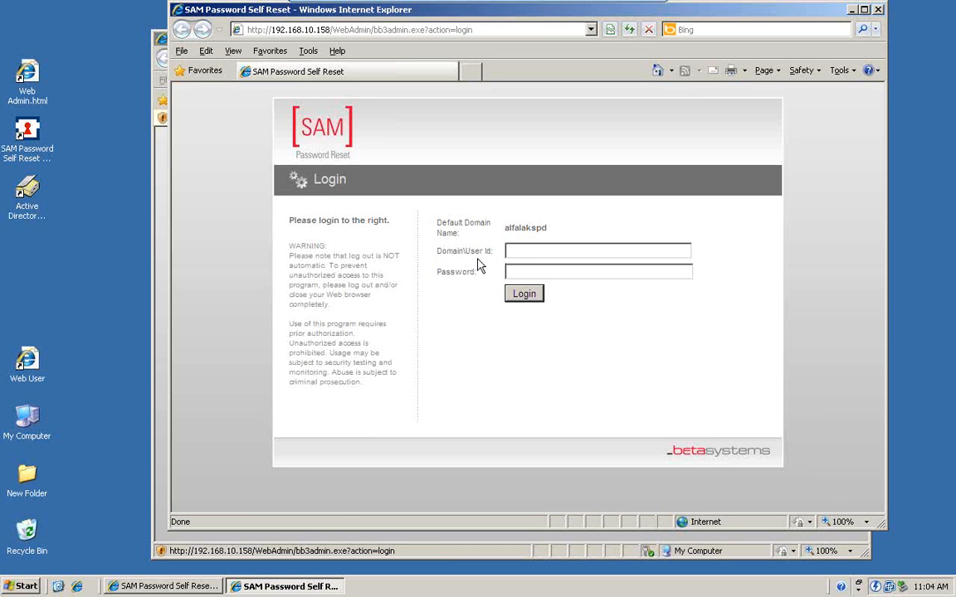
text(samhelp)
click(609, 275)
text(••••••••)
key(Return)
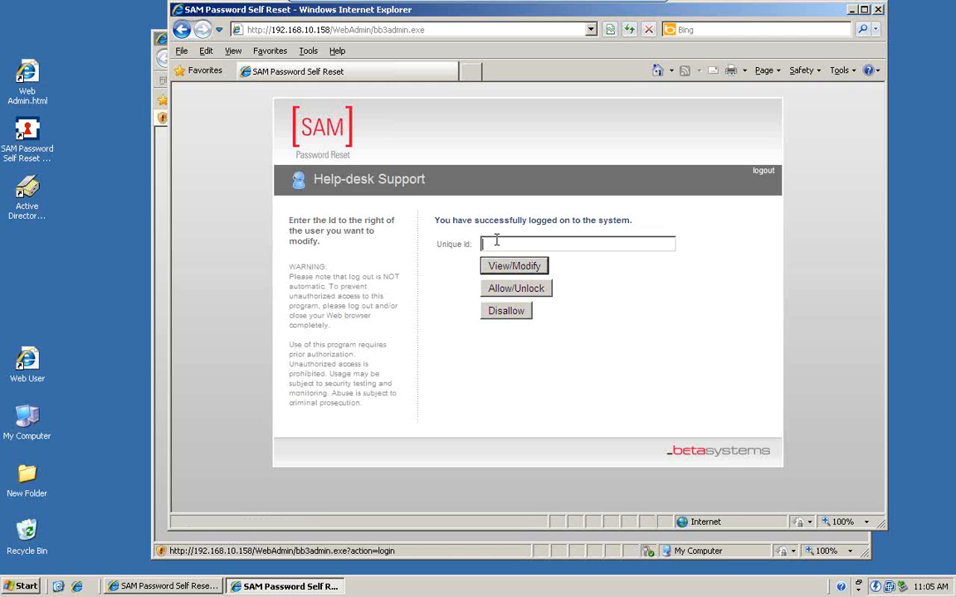
Look up the new user by unique ID and open the account for modification
text(sty)
text(ve)
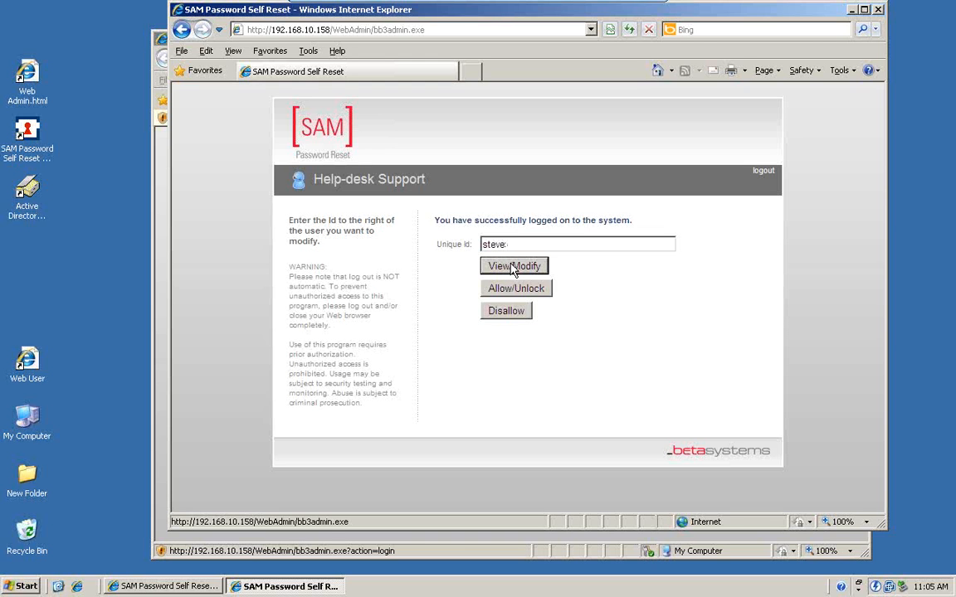
click(515, 267)
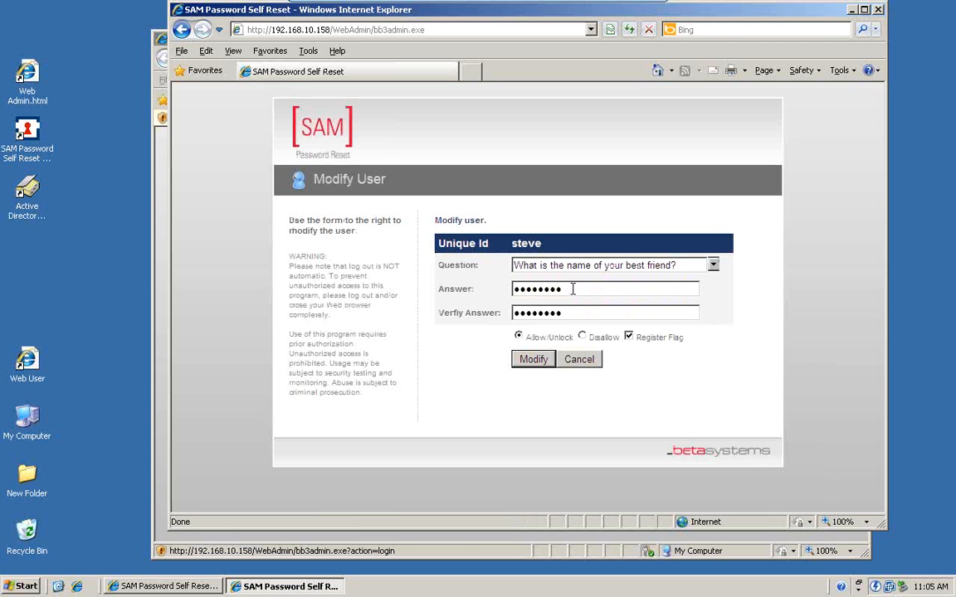
Replace the security answer with a new one, verify it and save the modified user
drag(572, 289, 493, 297)
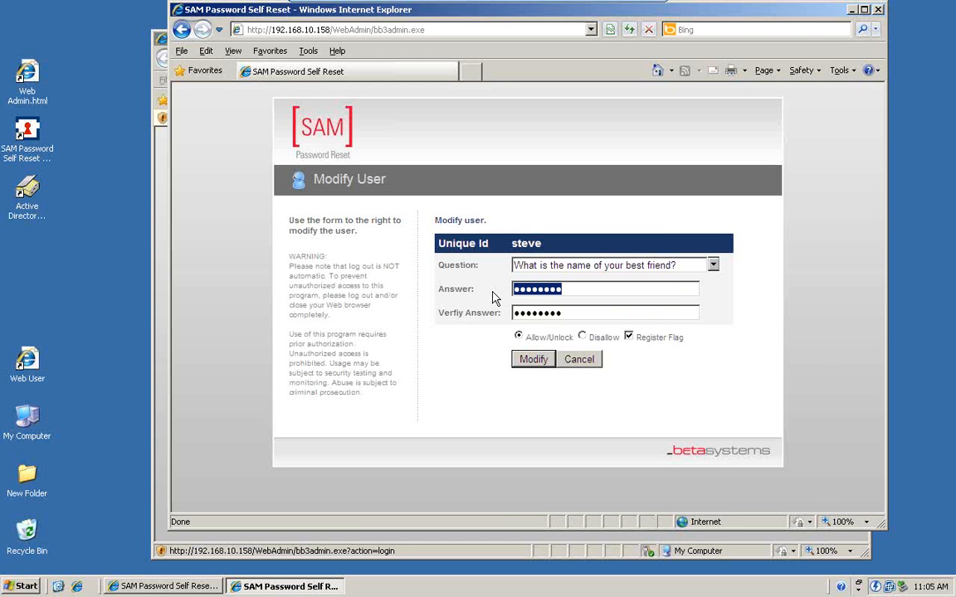
text(•••••)
key(Tab)
text(•••••)
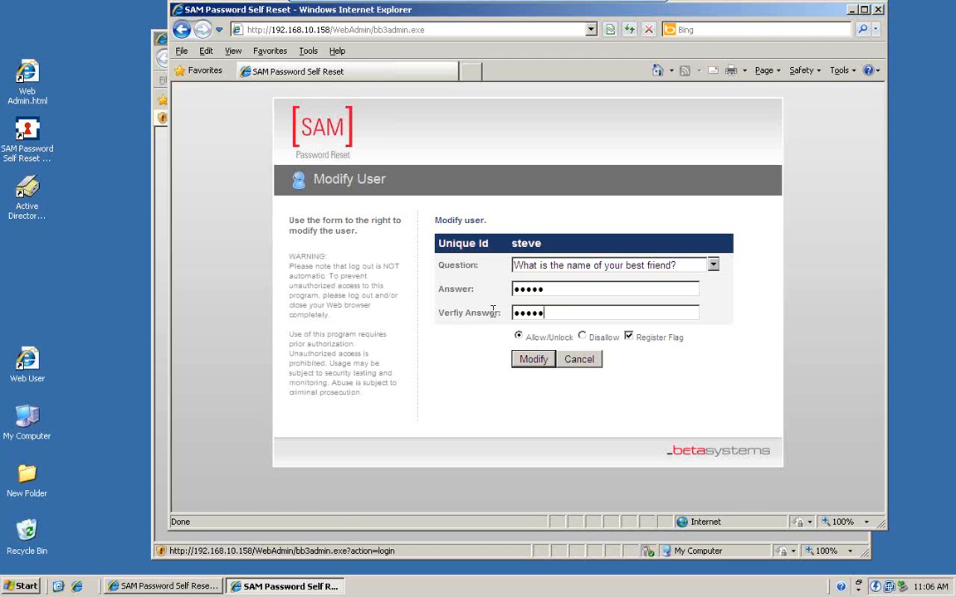
click(536, 360)
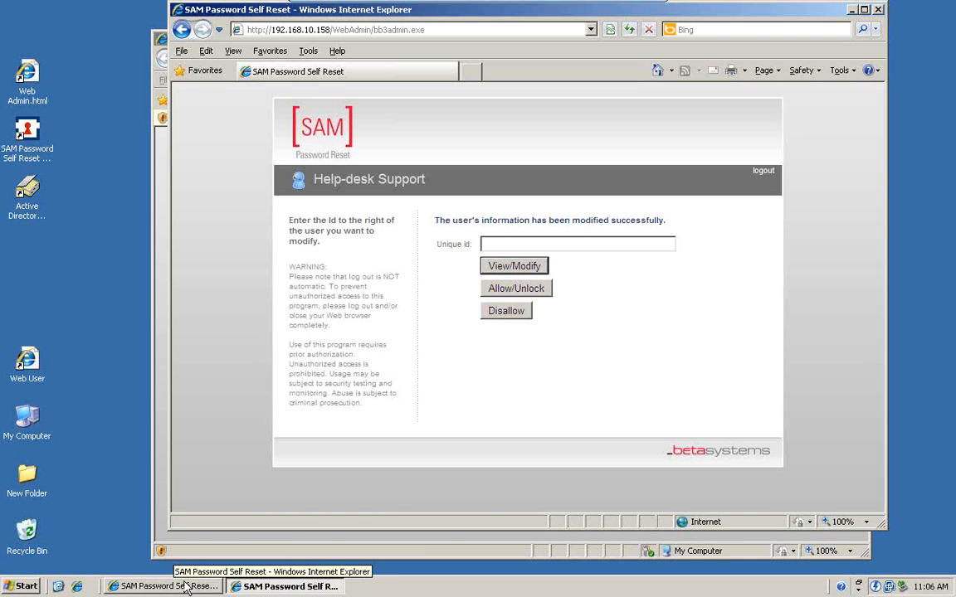
Switch to the WINXP1 virtual machine and display it full screen
click(576, 7)
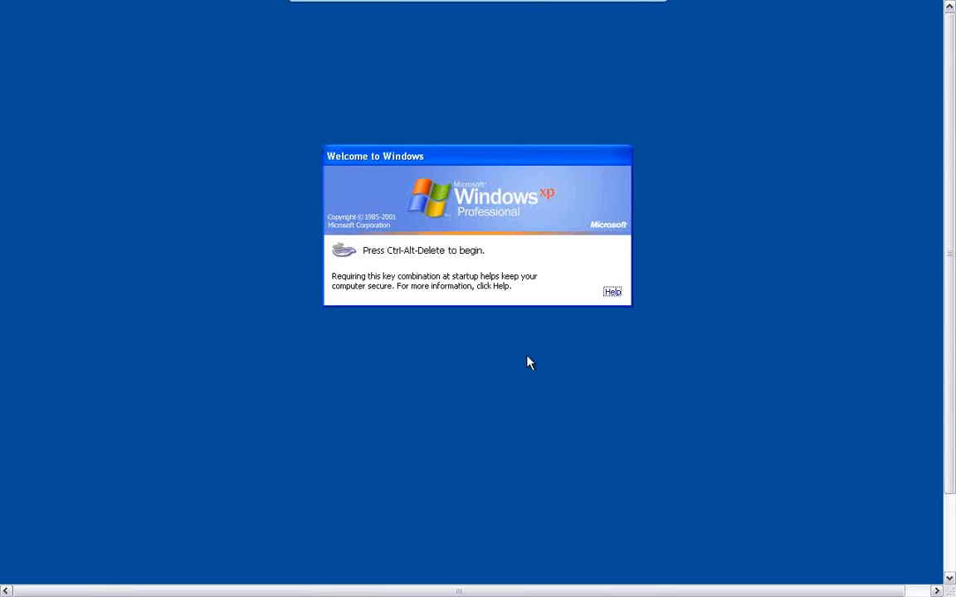
key(Num_Lock)
key(Num_Lock)
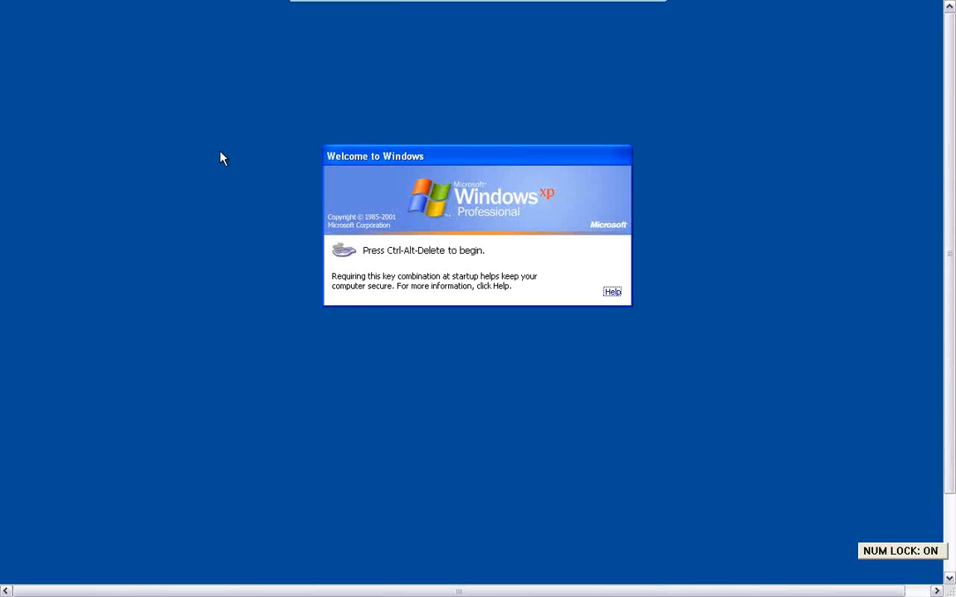
mouse_move(679, 4)
key(Num_Lock)
click(628, 10)
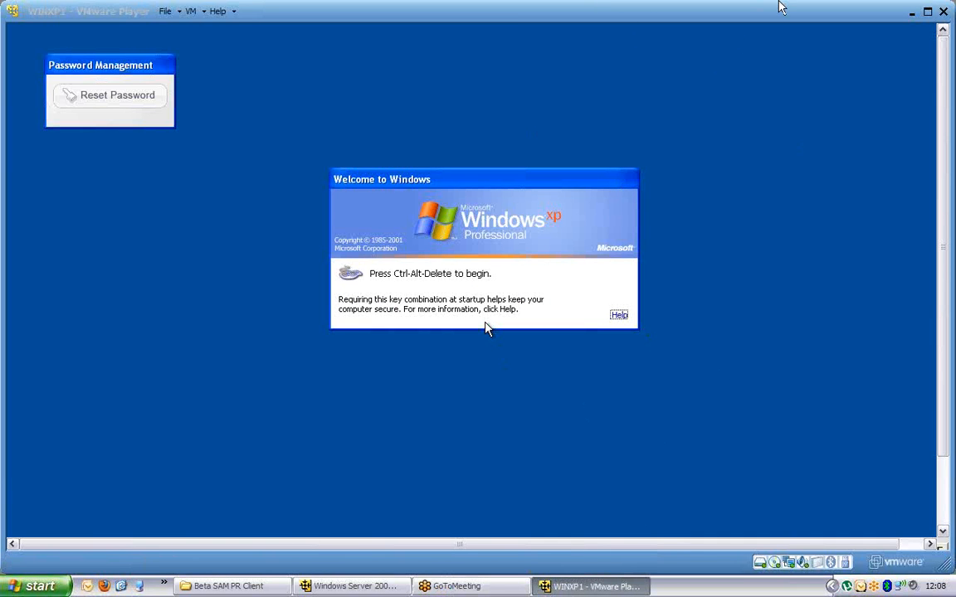
click(928, 12)
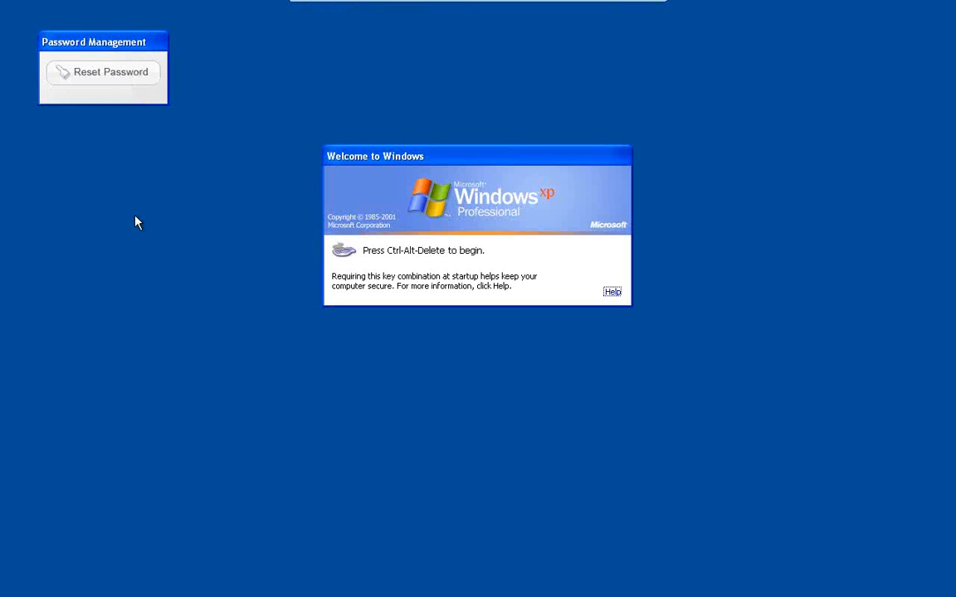
Try to log on to the ALFALAKSPD domain with the new user's logon name and a wrong password
key(ctrl+alt+Delete)
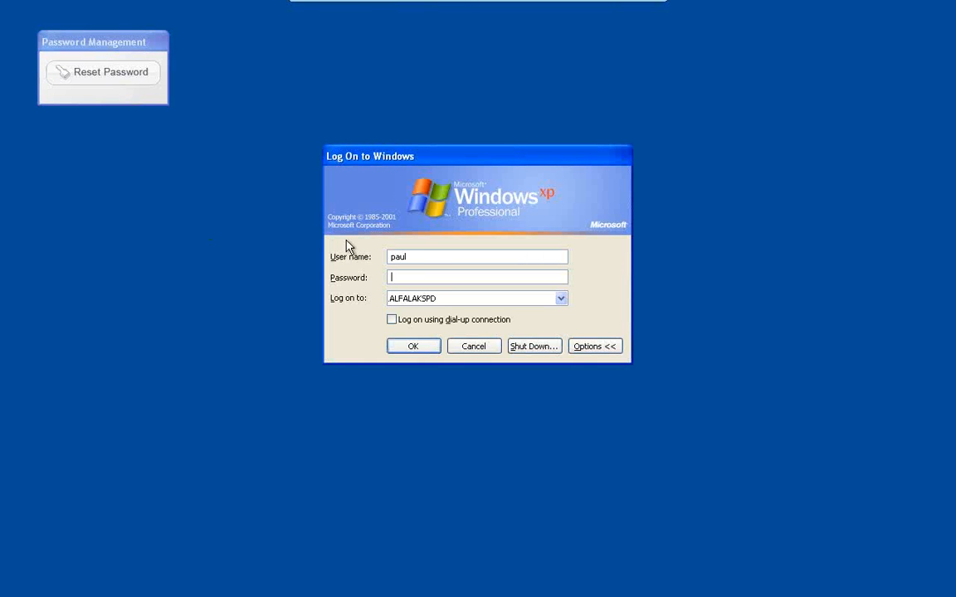
double_click(418, 256)
text(steve)
text(****)
key(Return)
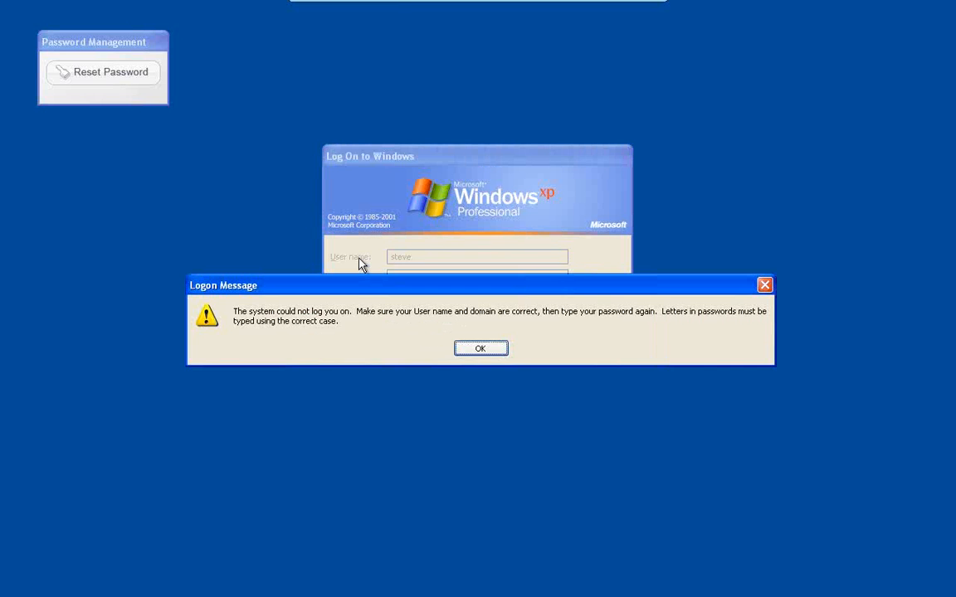
key(Return)
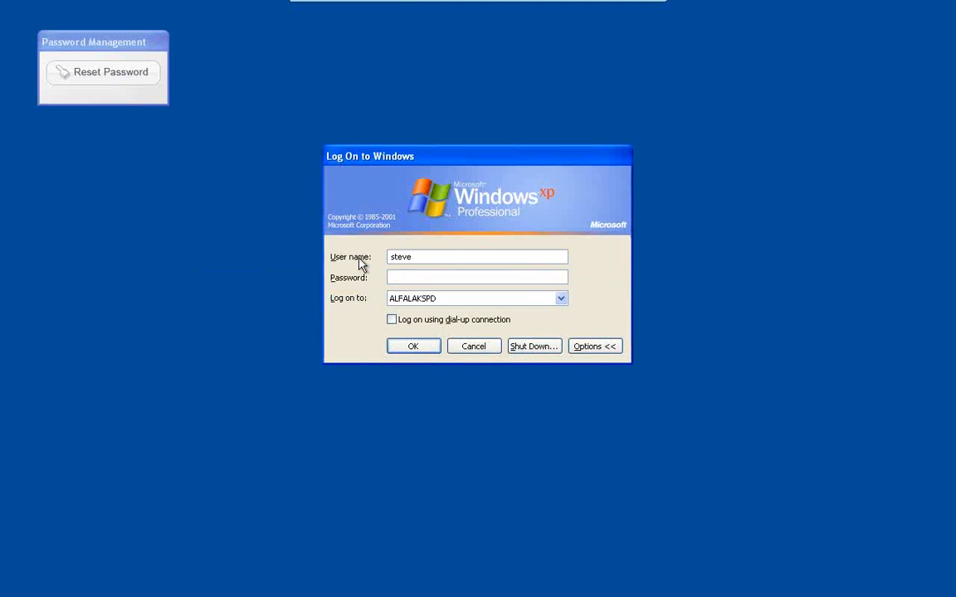
Attempt the same logon three more times with different wrong passwords to lock out the account, dismissing each message
text(*****)
key(Return)
key(Return)
text(******)
key(Return)
key(Return)
text(********)
key(Return)
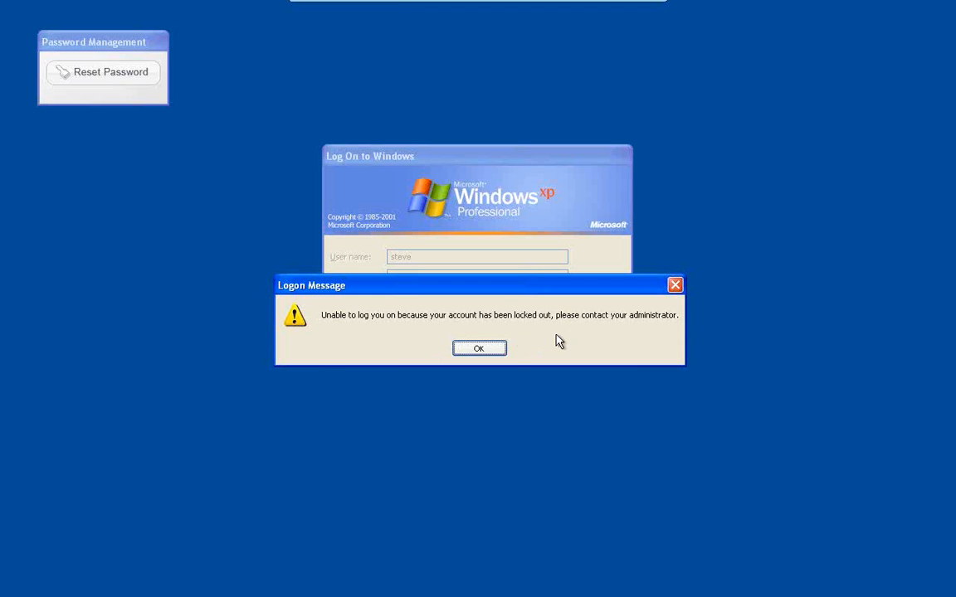
click(491, 350)
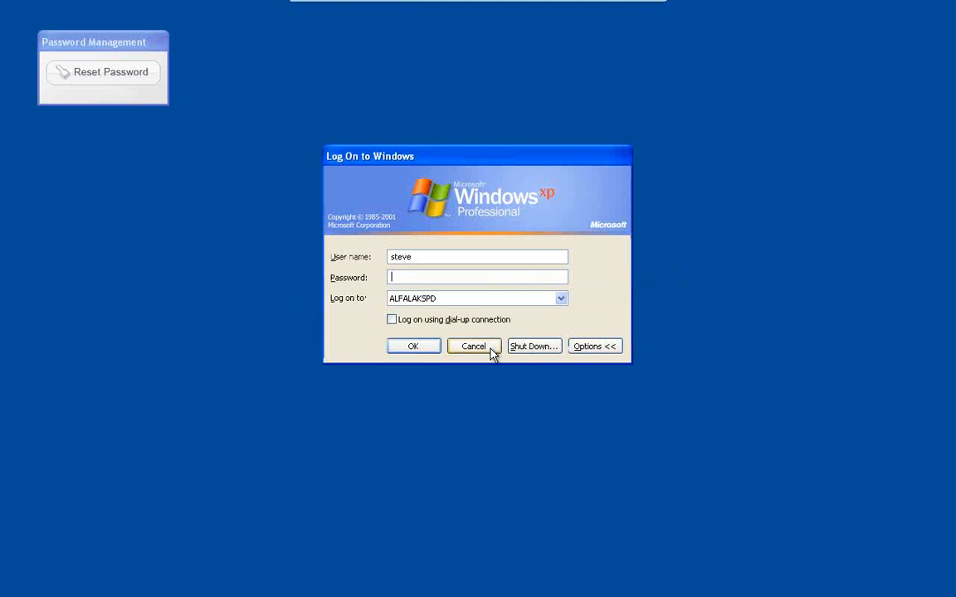
Start a password reset from the Windows logon screen for the locked-out user's unique ID
click(129, 76)
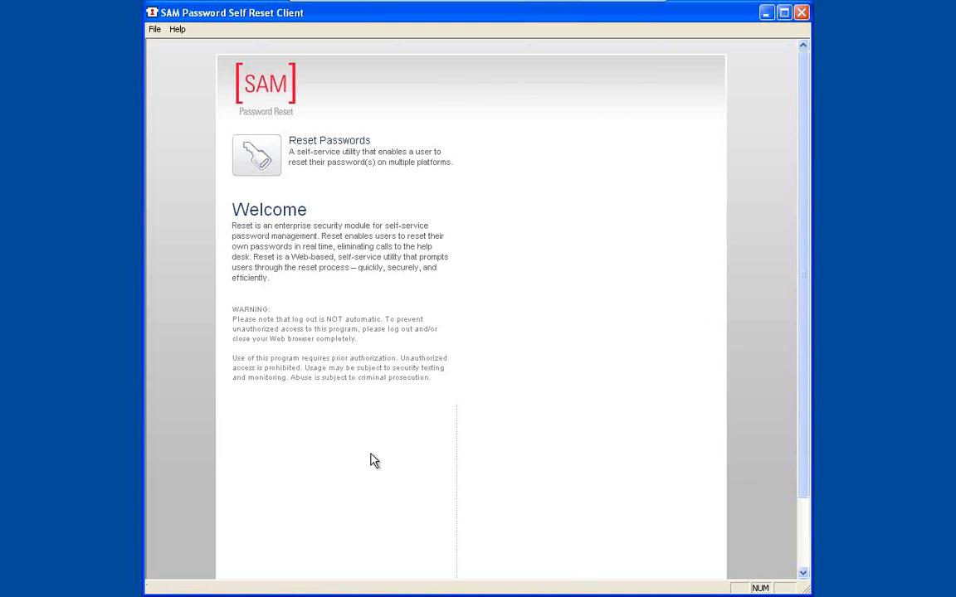
click(258, 157)
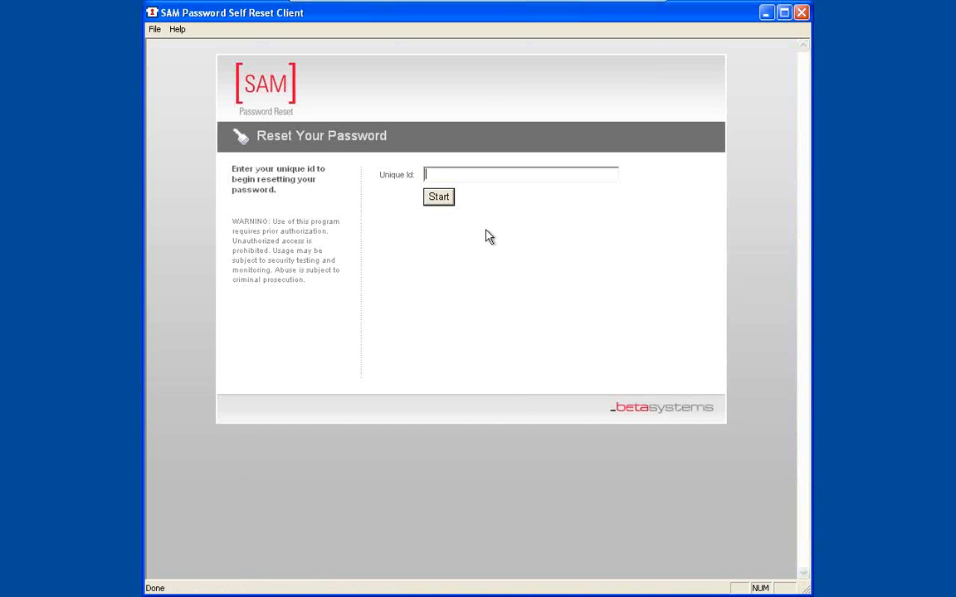
text(steve)
click(438, 196)
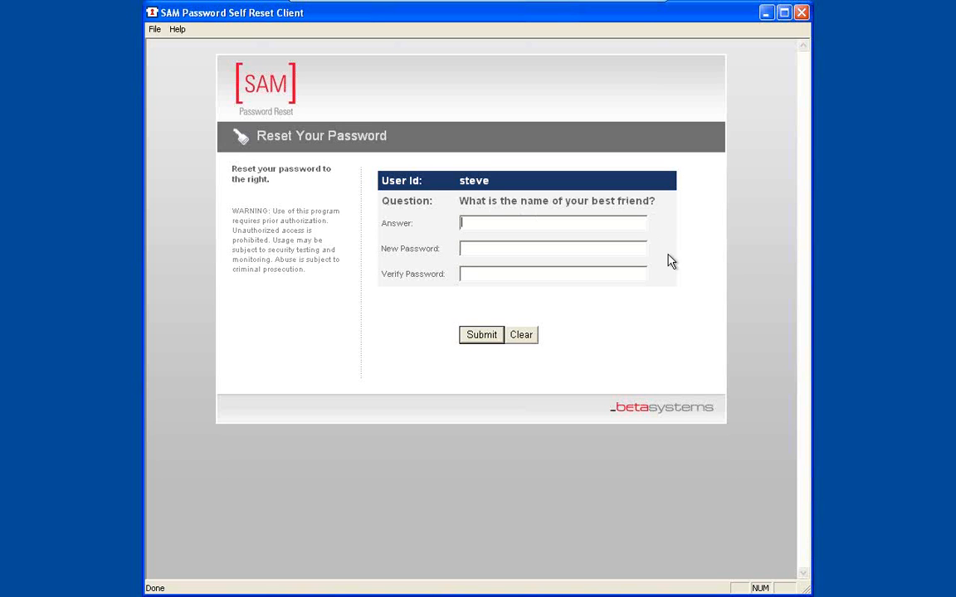
Answer the best-friend security question, enter and verify the new password, and submit the reset
text(•••••)
click(479, 250)
text(newpass1)
key(Tab)
text(newpass1)
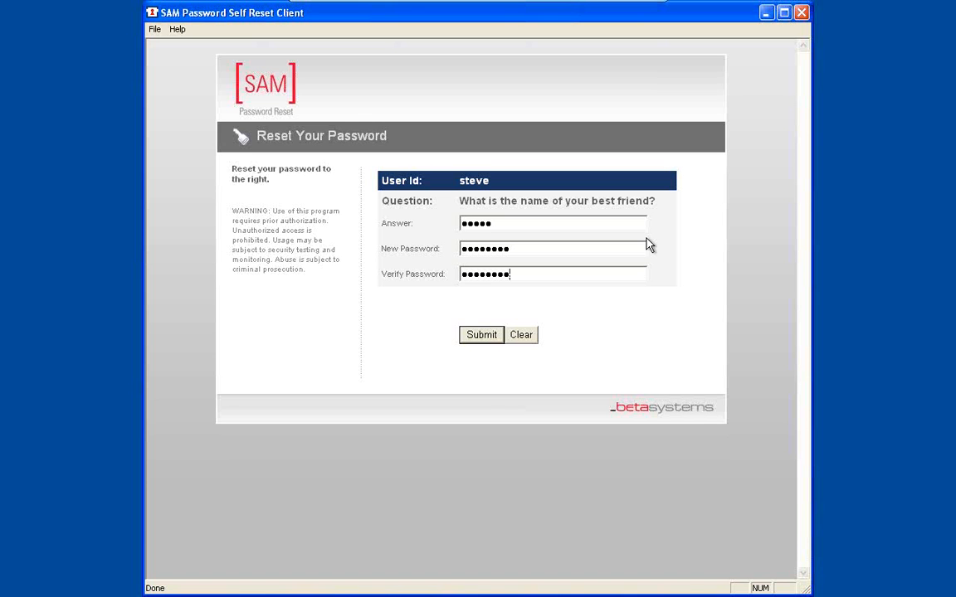
click(493, 336)
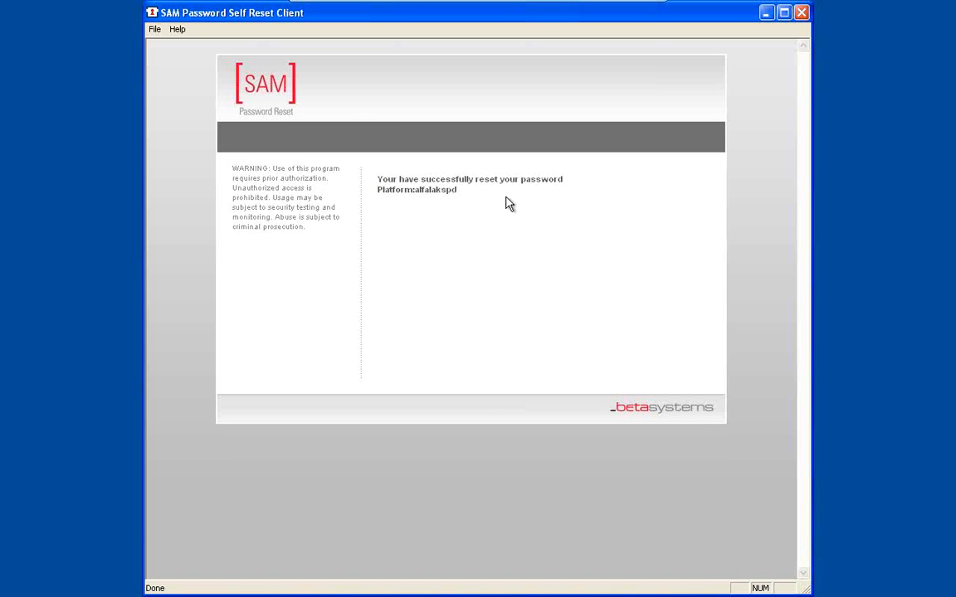
Close the password reset client and log on to the ALFALAKSPD domain with the new account password
click(801, 13)
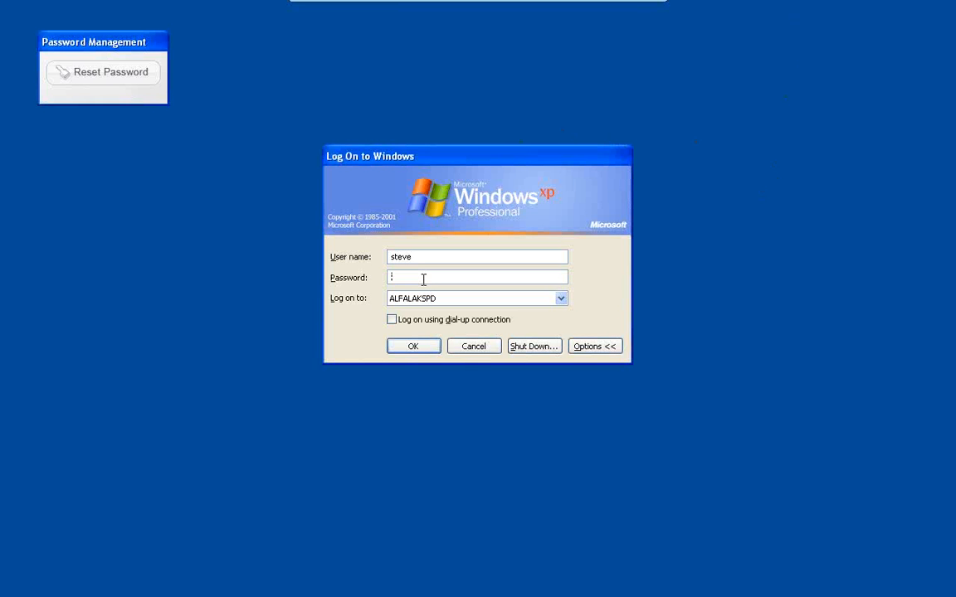
text(********)
click(412, 348)
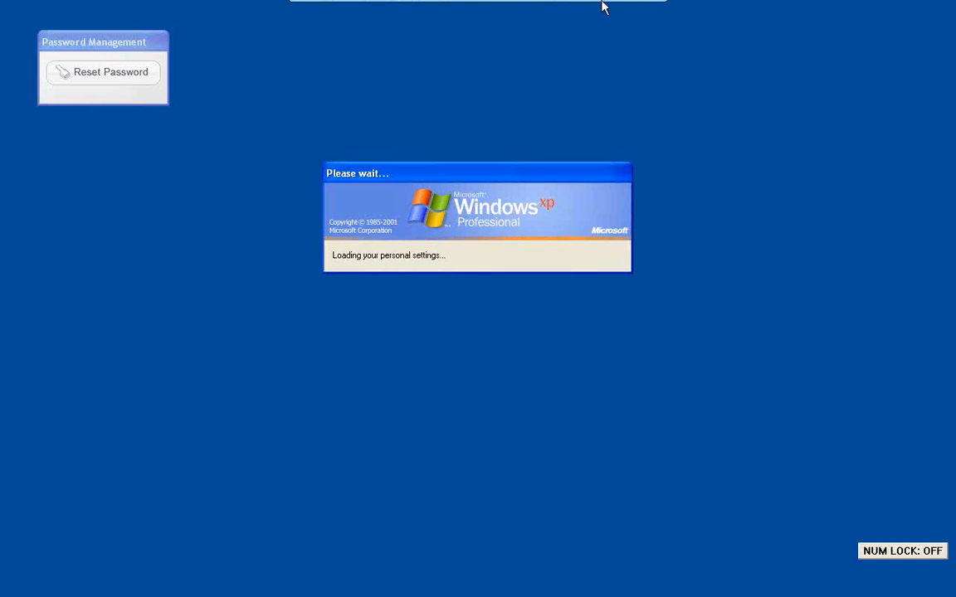
Switch to the server virtual machine and minimize both SAM Password Self Reset browser windows
mouse_move(624, 20)
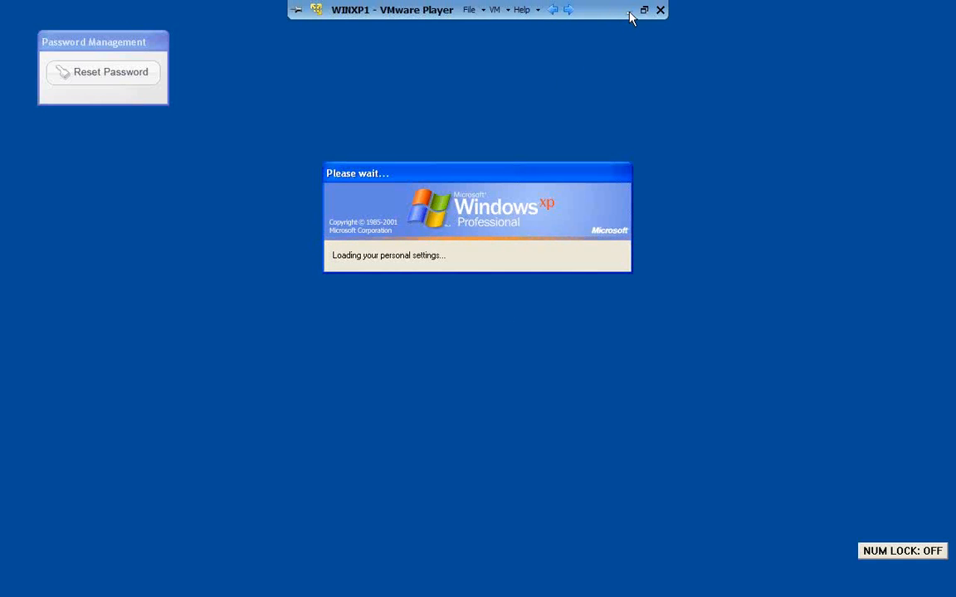
click(569, 12)
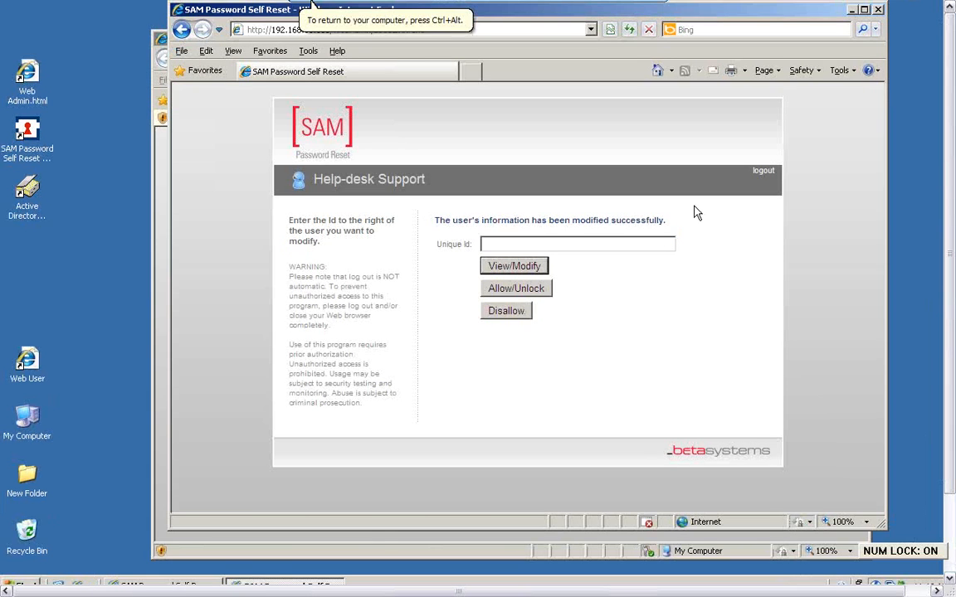
click(851, 11)
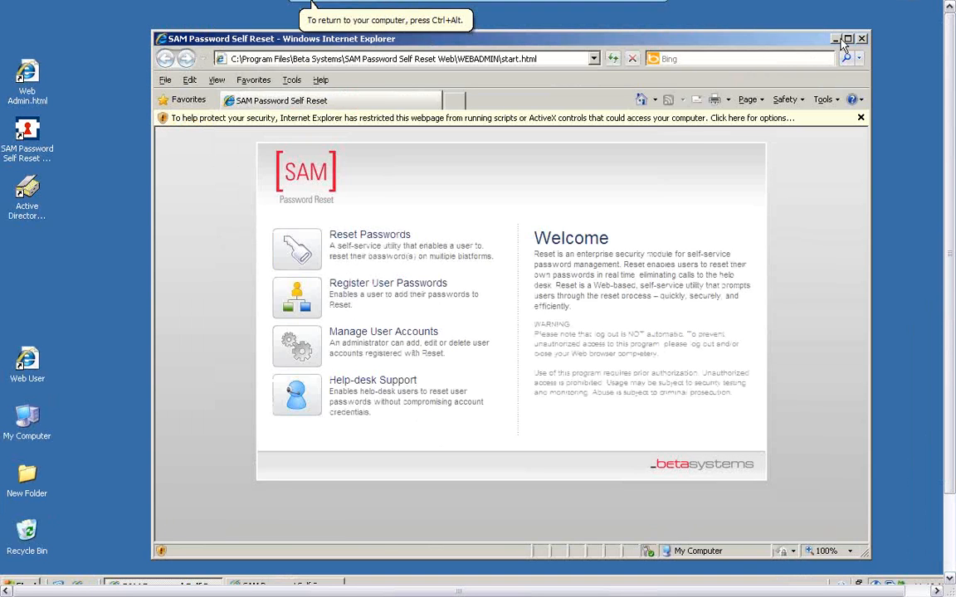
click(835, 39)
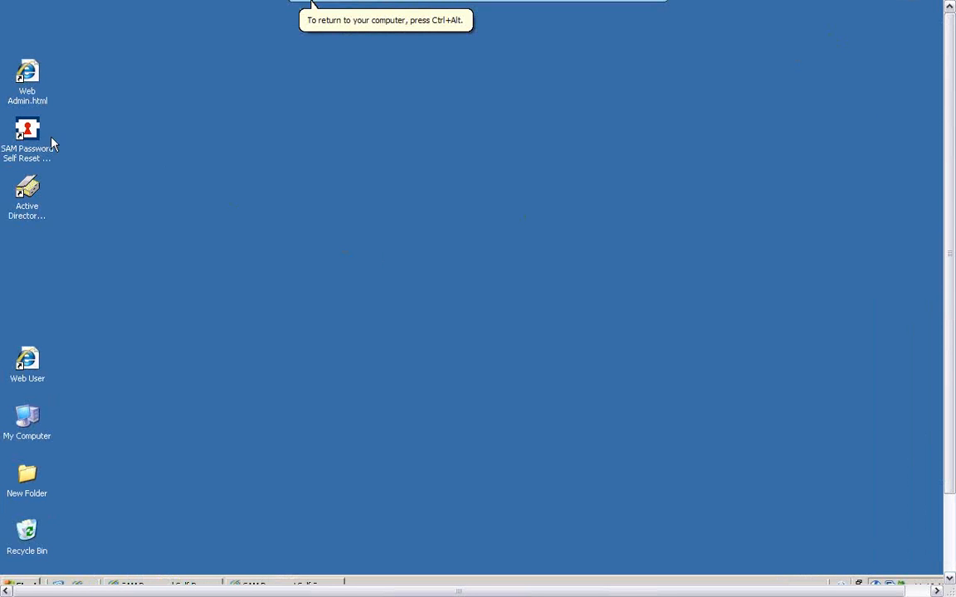
Open the SAM Password Self Reset Configuration and switch Enable User Auto Add on and back off
double_click(30, 133)
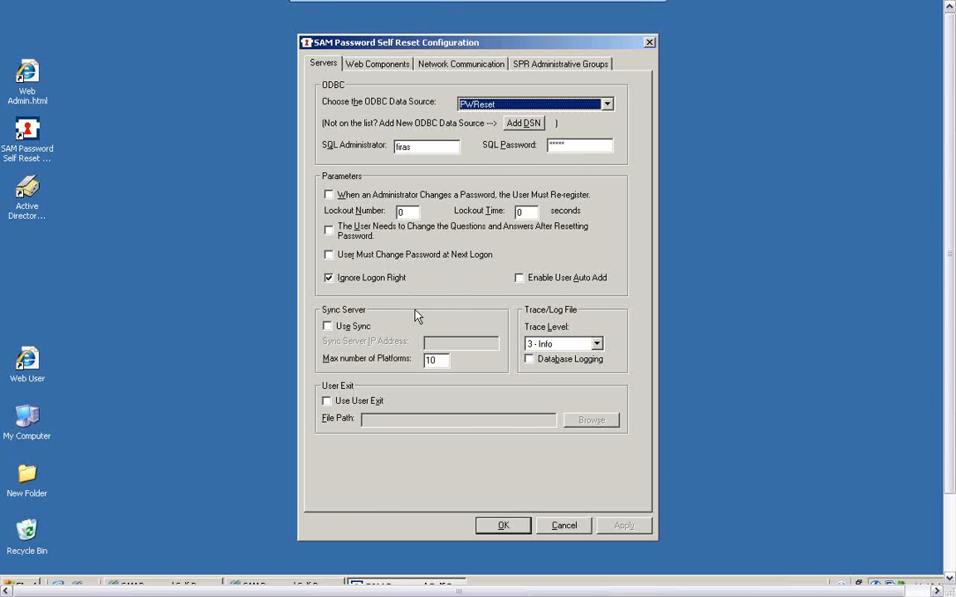
click(521, 282)
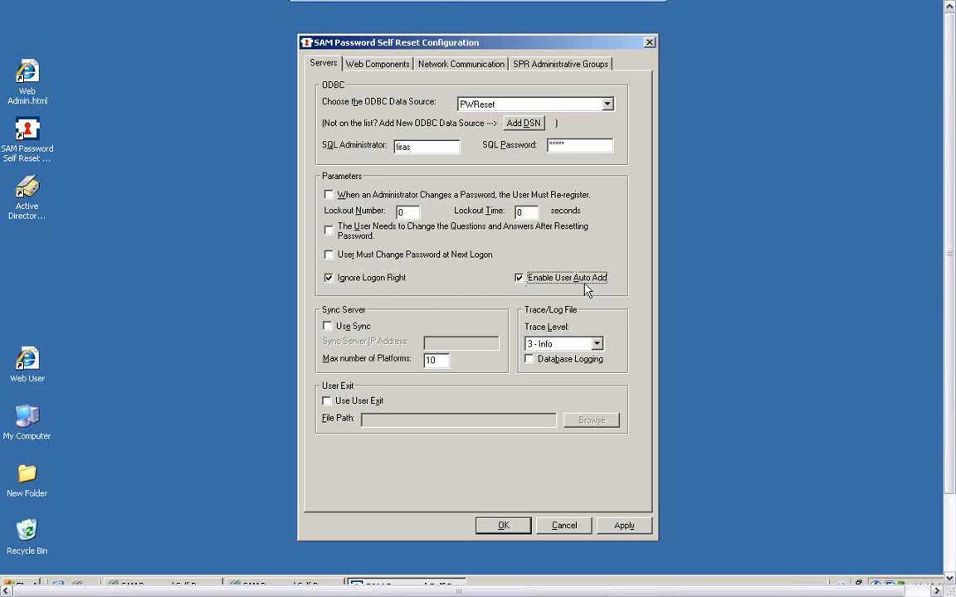
click(519, 279)
Review the Web Components and SPR Administrative Groups settings, then save the configuration and return to the WINXP1 virtual machine
click(382, 68)
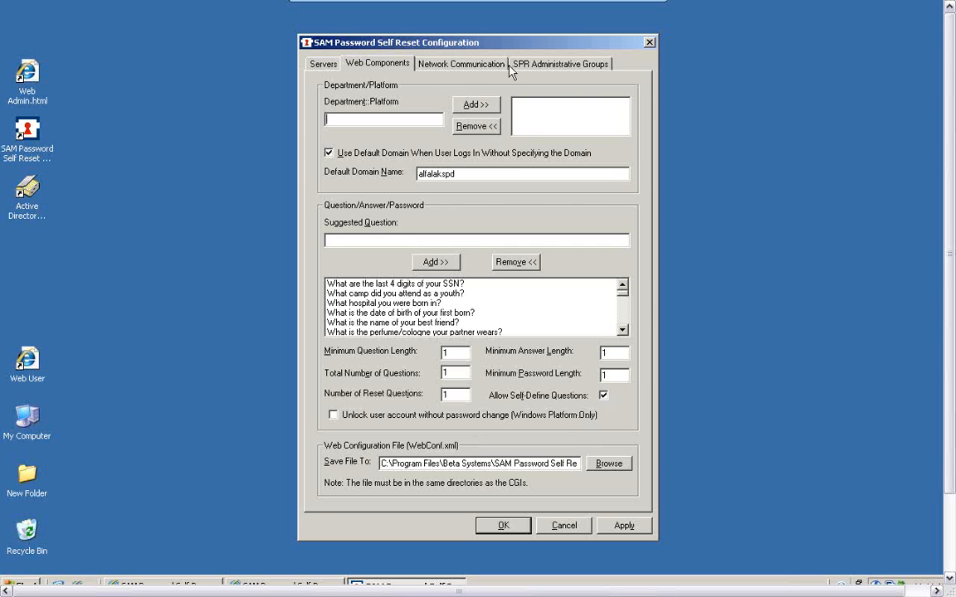
click(541, 67)
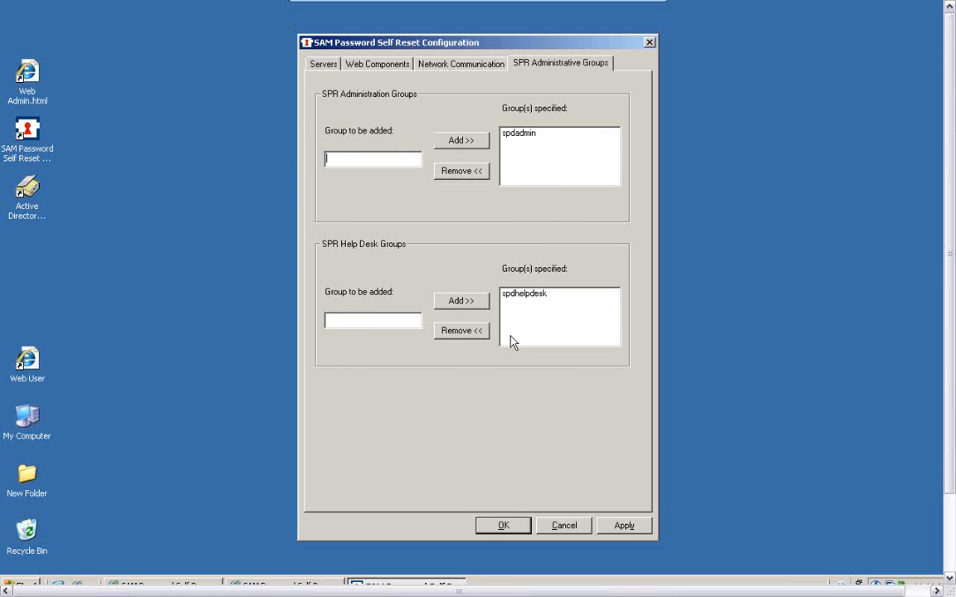
click(517, 526)
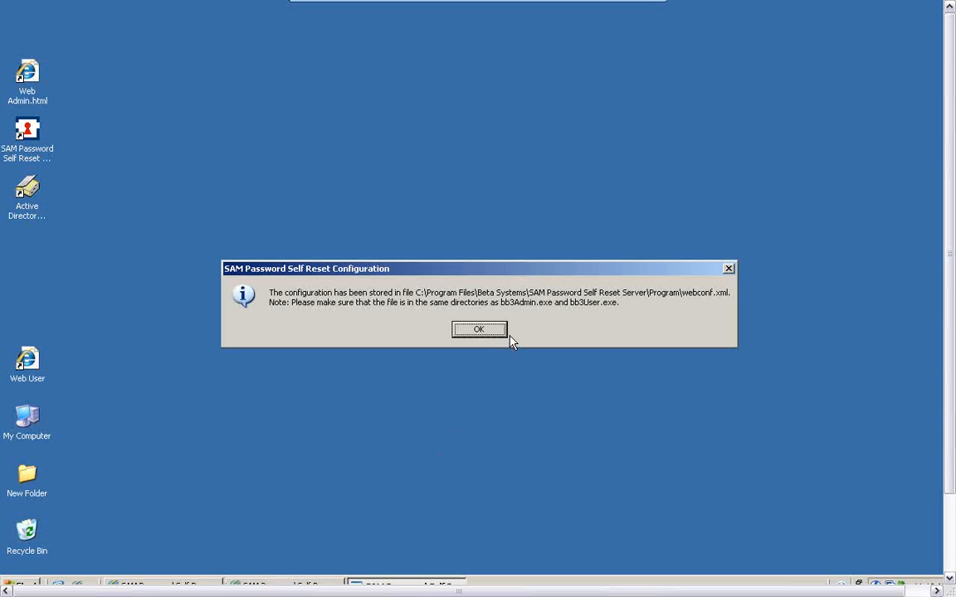
click(480, 330)
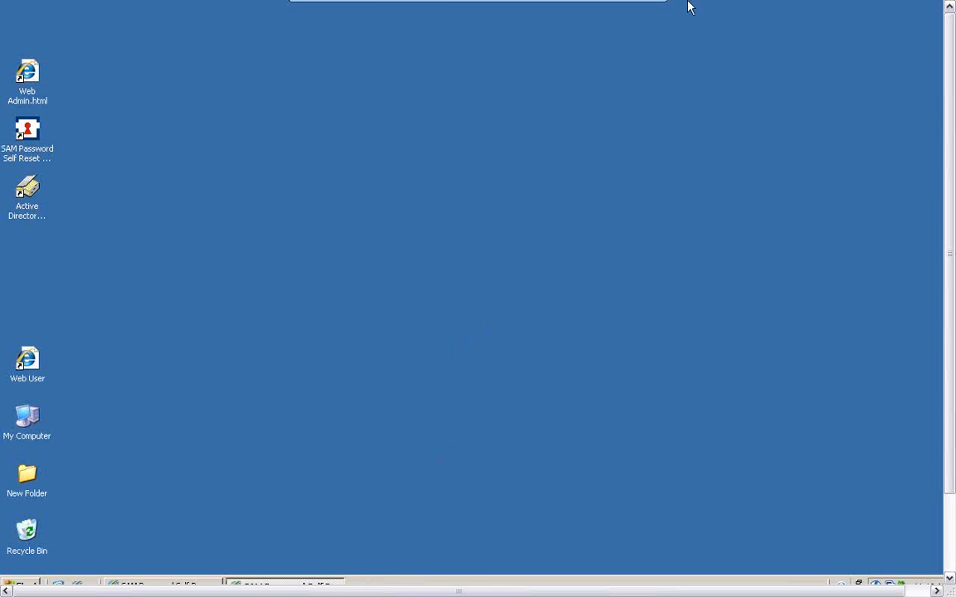
click(631, 11)
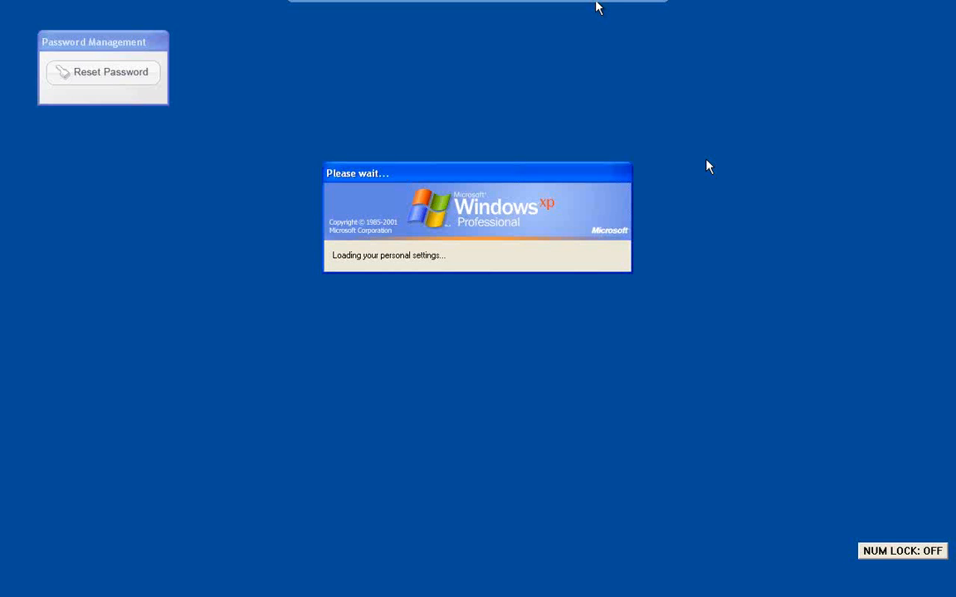